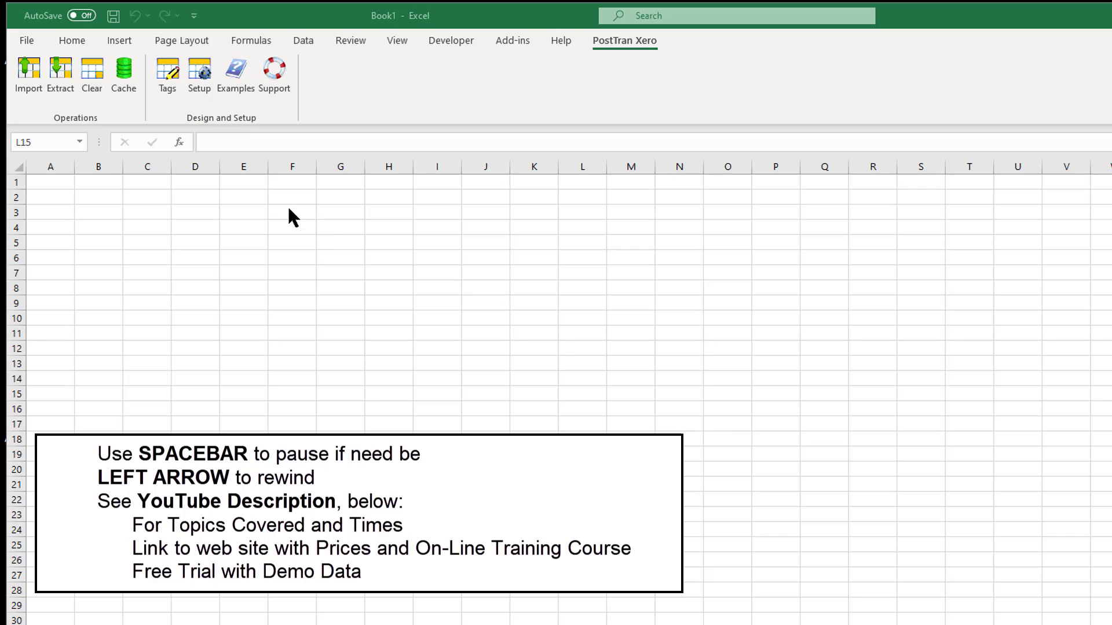
Step: Open the example template for multiple inclusive-of-tax transactions with payments, product items and contacts created or updated from file
left_click(236, 72)
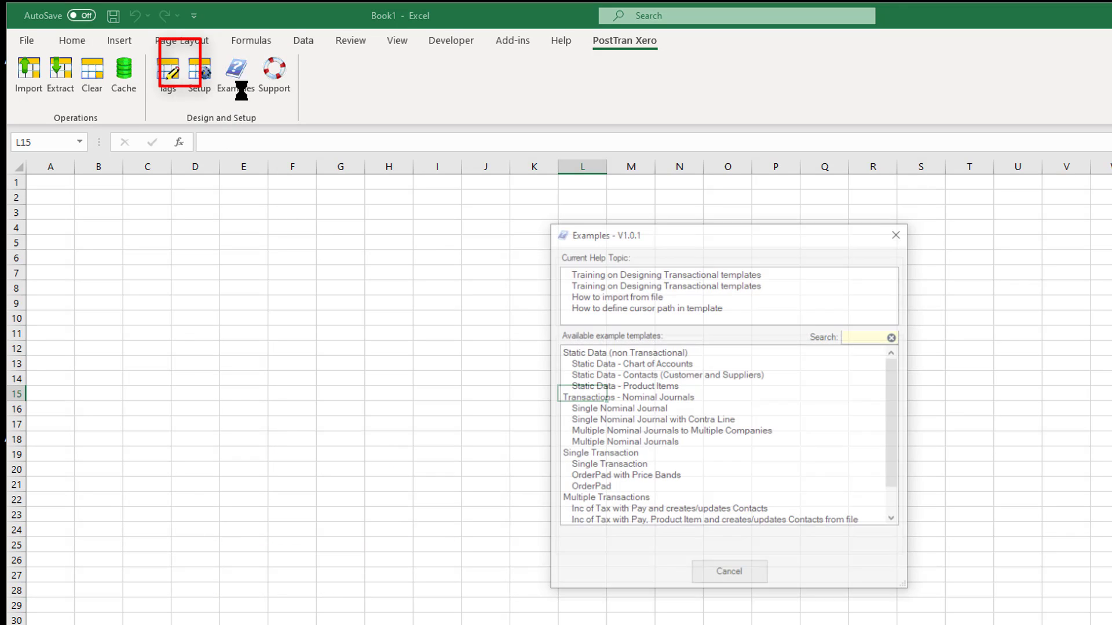
left_click_drag(889, 484, 894, 519)
left_click(759, 488)
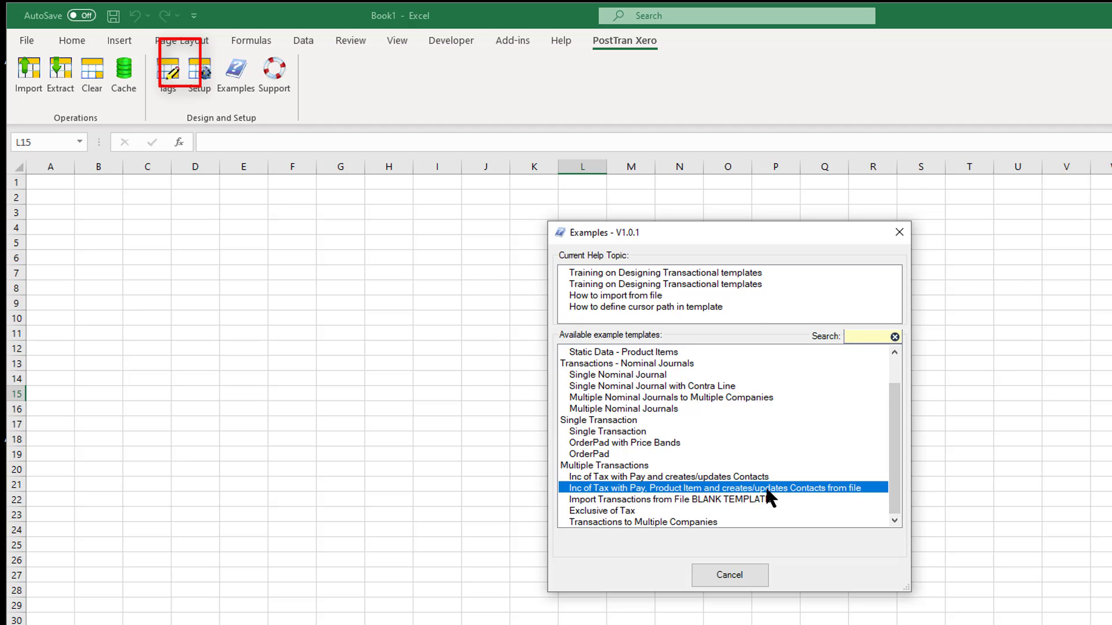
double_click(764, 488)
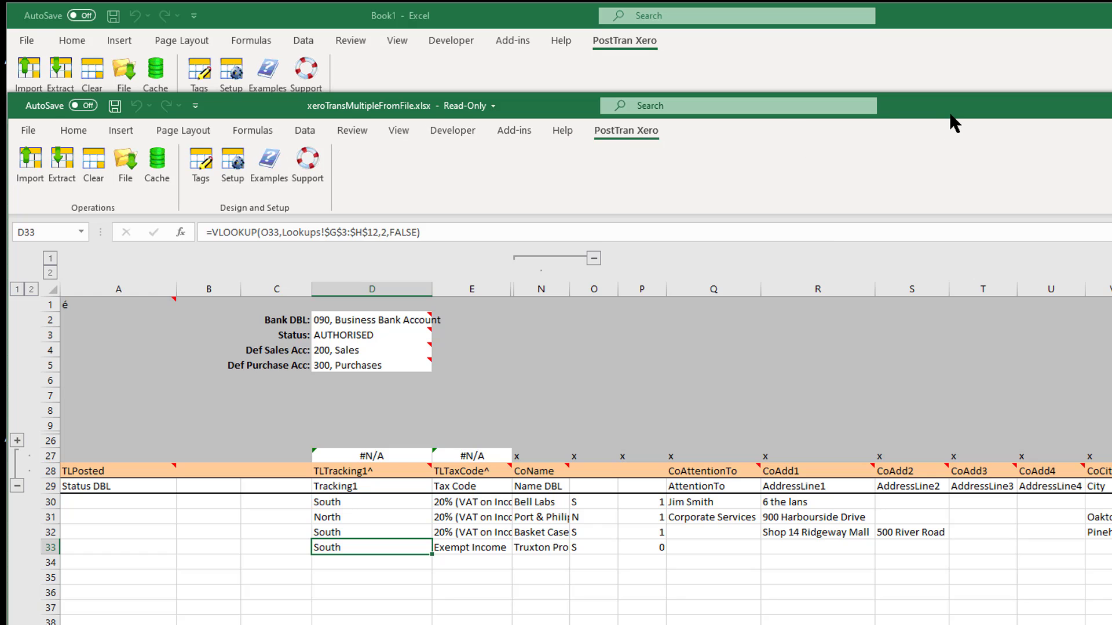
Step: Move the template workbook fully into view and load the transactions from Trans2WithPayments.csv into it
left_click_drag(950, 114, 948, 24)
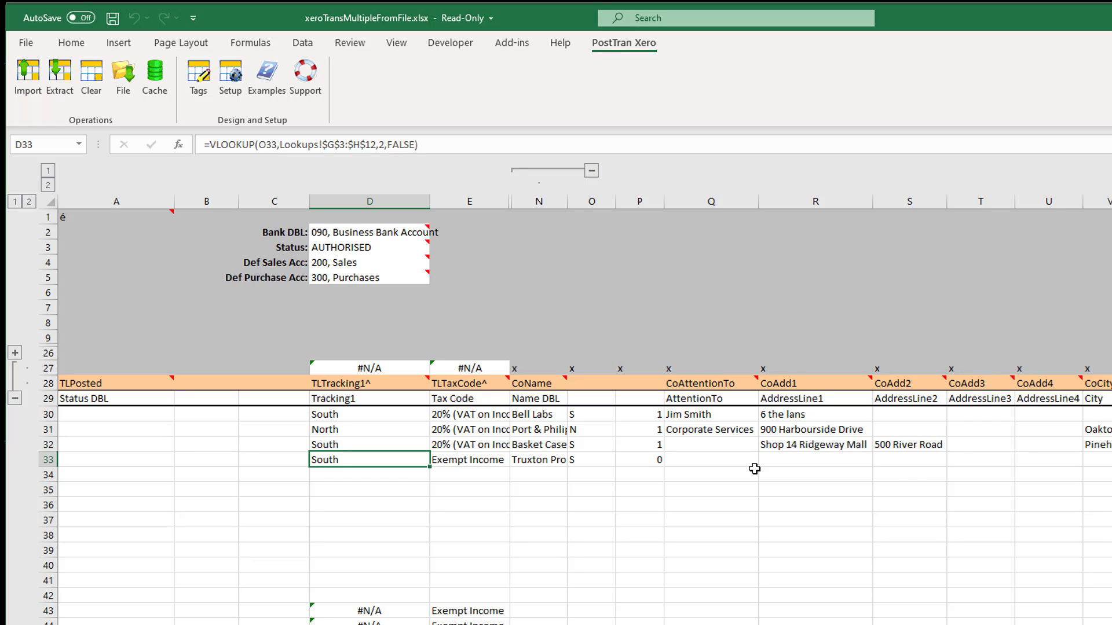
left_click(120, 81)
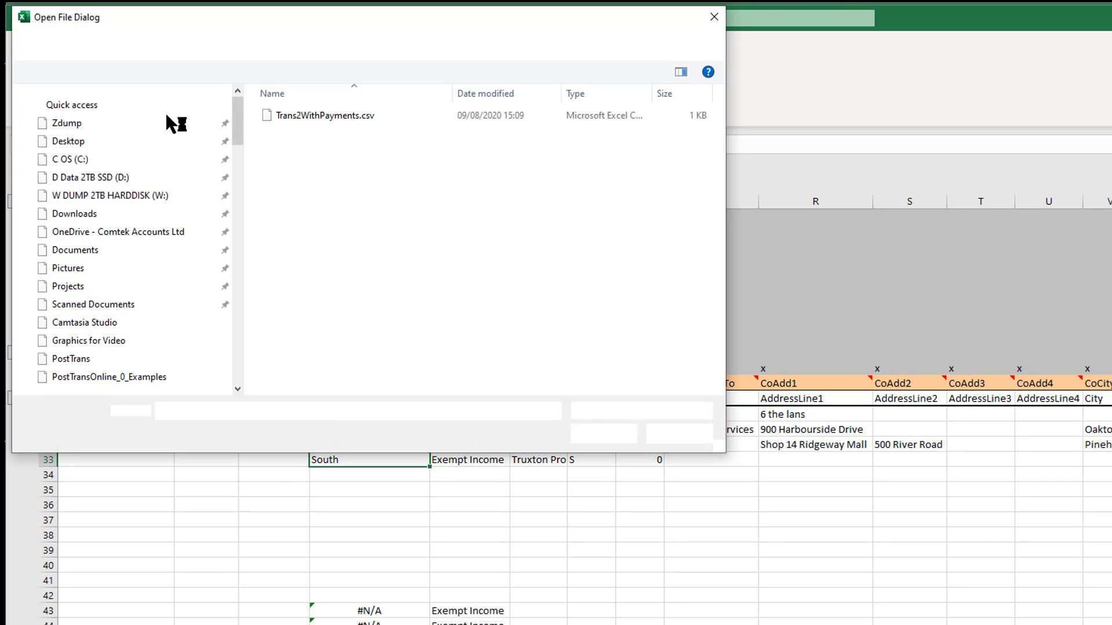
double_click(325, 118)
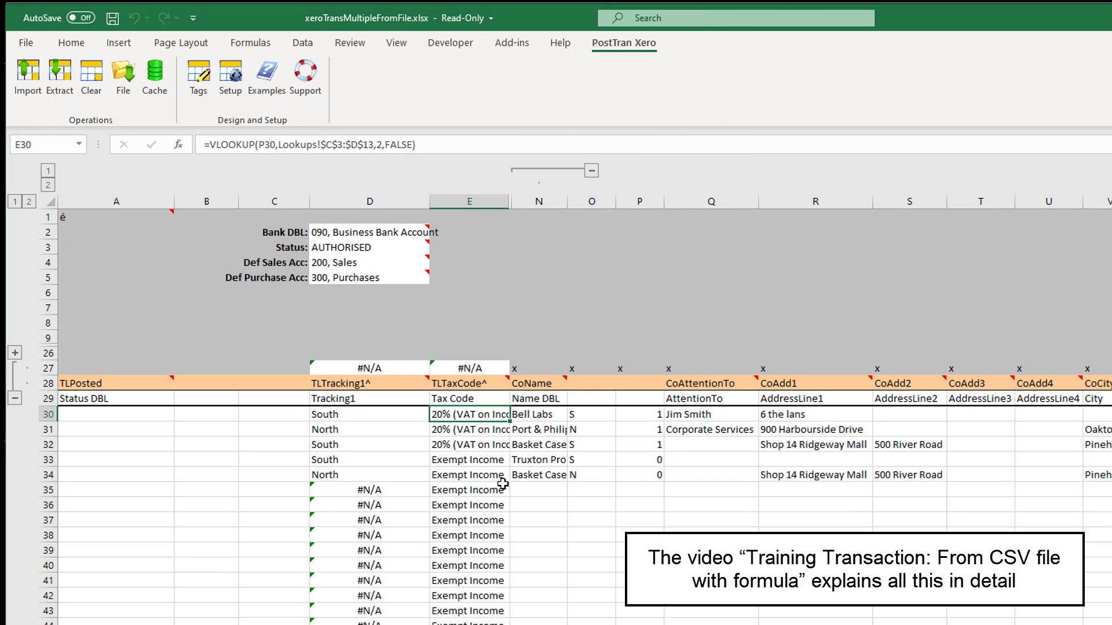
Step: Examine the first row's Tracking1 and Tax Code formulas and the numeric tax flags in column P
left_click(368, 420)
left_click(462, 418)
left_click(656, 418)
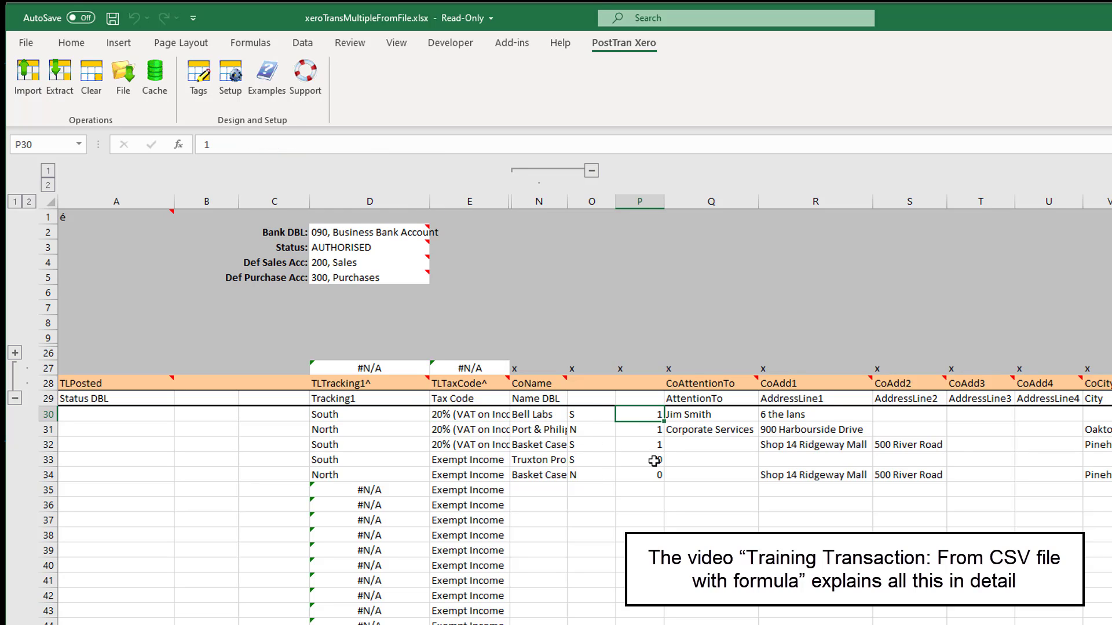
left_click(655, 474)
left_click(654, 447)
left_click(649, 457)
Step: Examine the region codes in column O, comparing rows 31 and 32
left_click(579, 446)
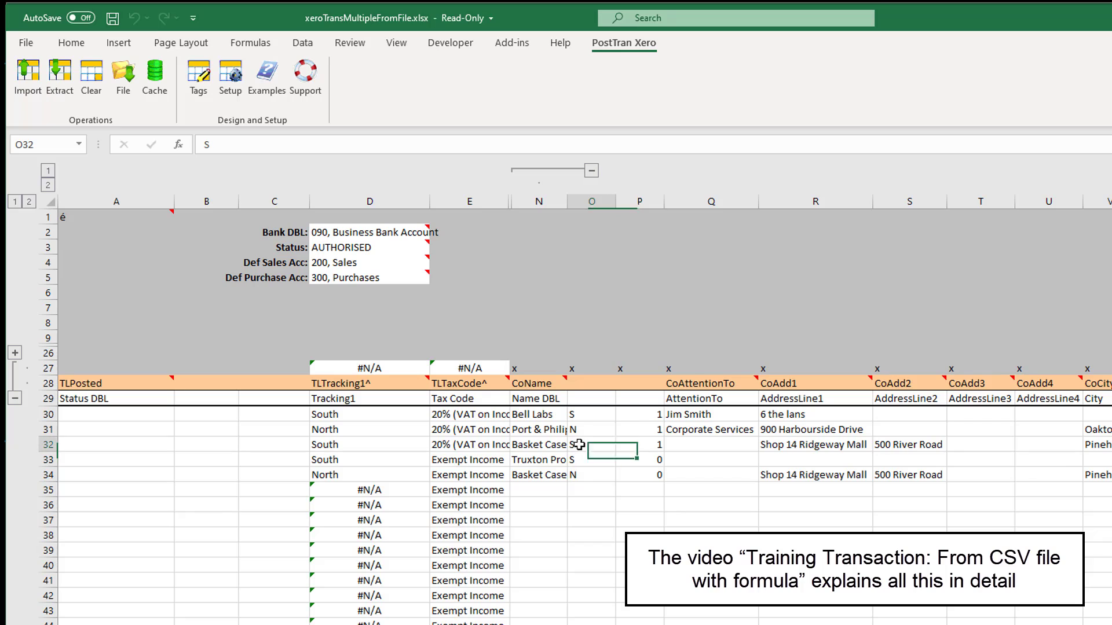
left_click(583, 432)
left_click(584, 444)
left_click(585, 432)
left_click(583, 444)
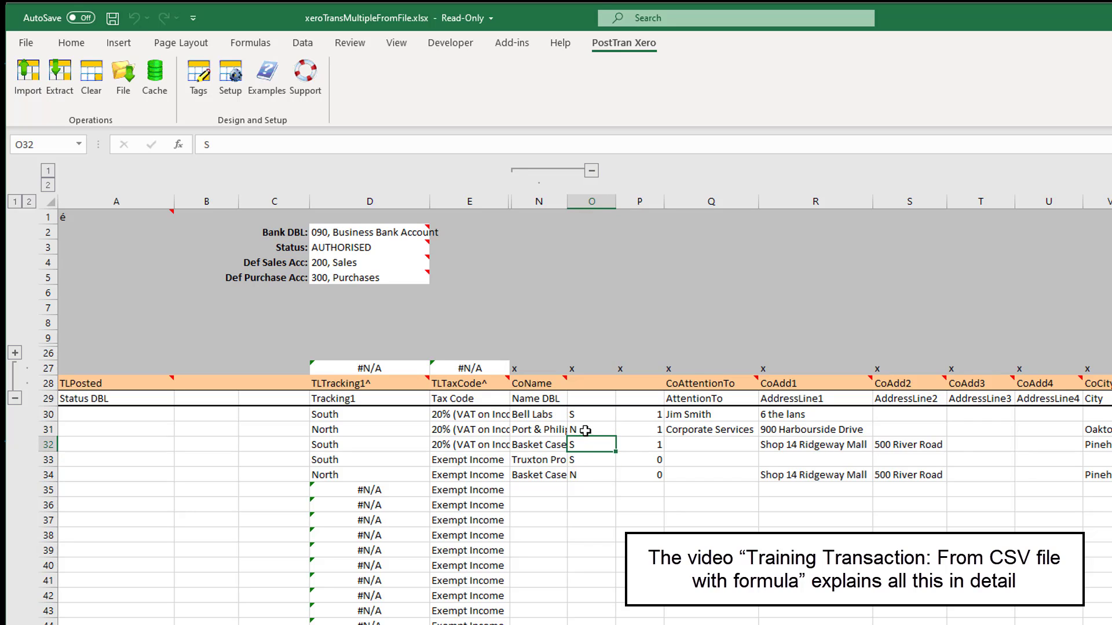
left_click(585, 431)
left_click(584, 444)
left_click(586, 432)
left_click(585, 444)
left_click(586, 431)
left_click(585, 444)
Step: Check the row 31 Tracking1 and Tax Code formulas against the code tables on the Lookups sheet
left_click(400, 434)
left_click(467, 428)
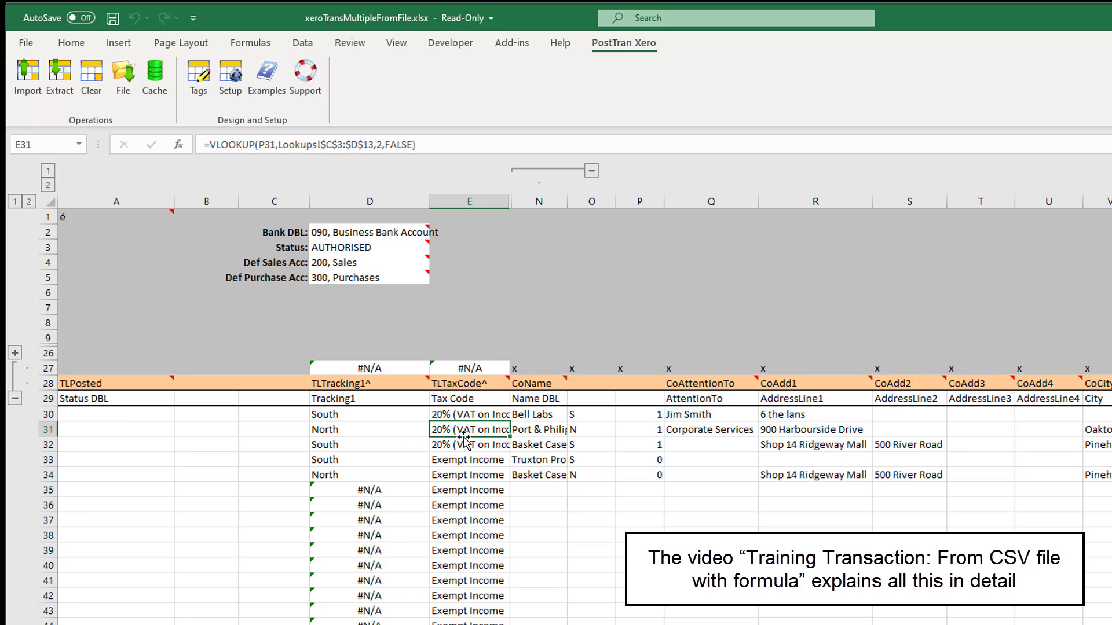
key("ctrl+Page_Down")
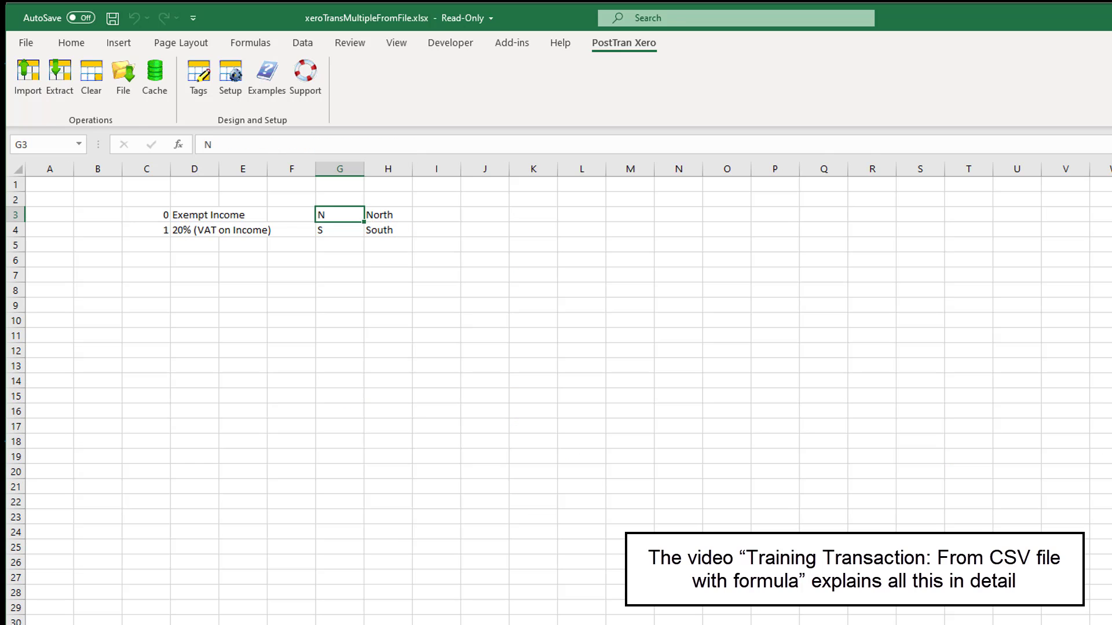
key("ctrl+Page_Up")
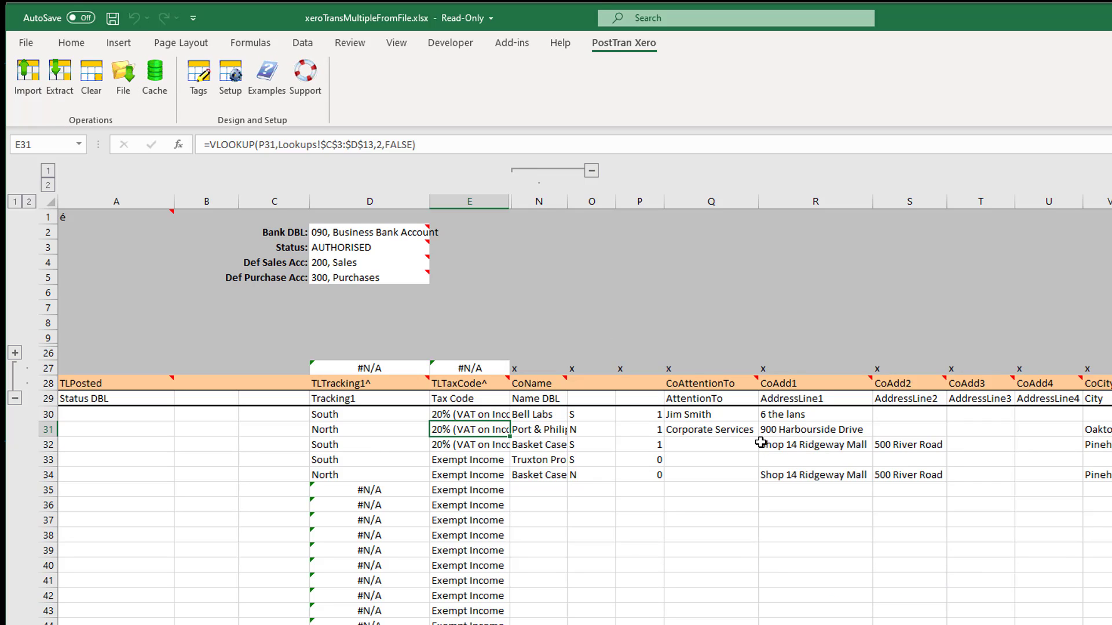
Step: Review the default Create/Update Contact mode options in the PostTran system setup, leaving it without saving
left_click(233, 77)
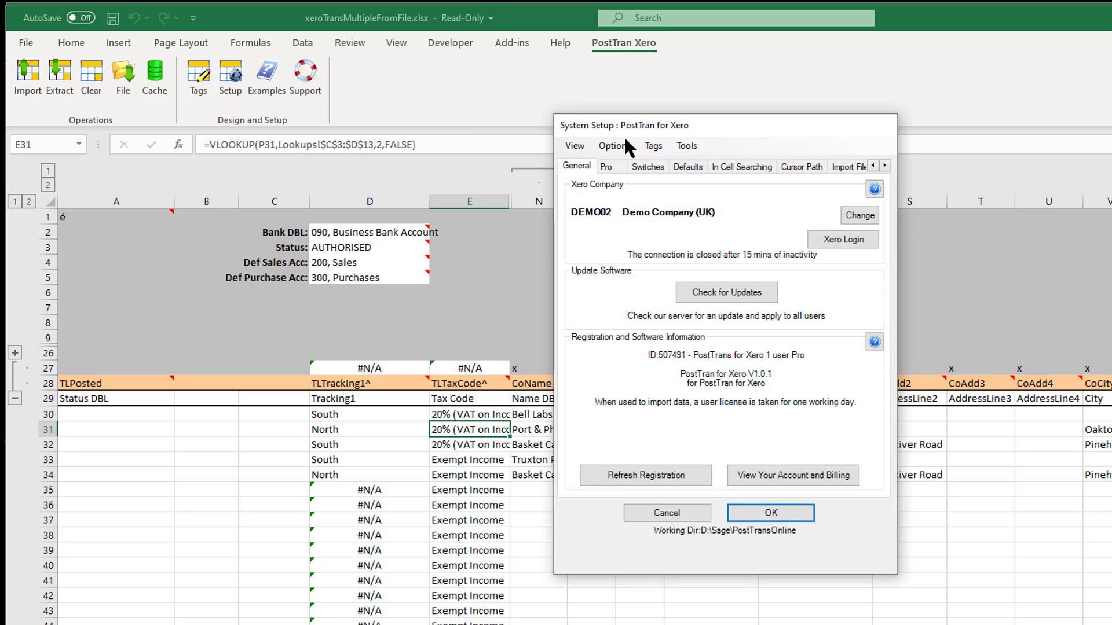
left_click(696, 172)
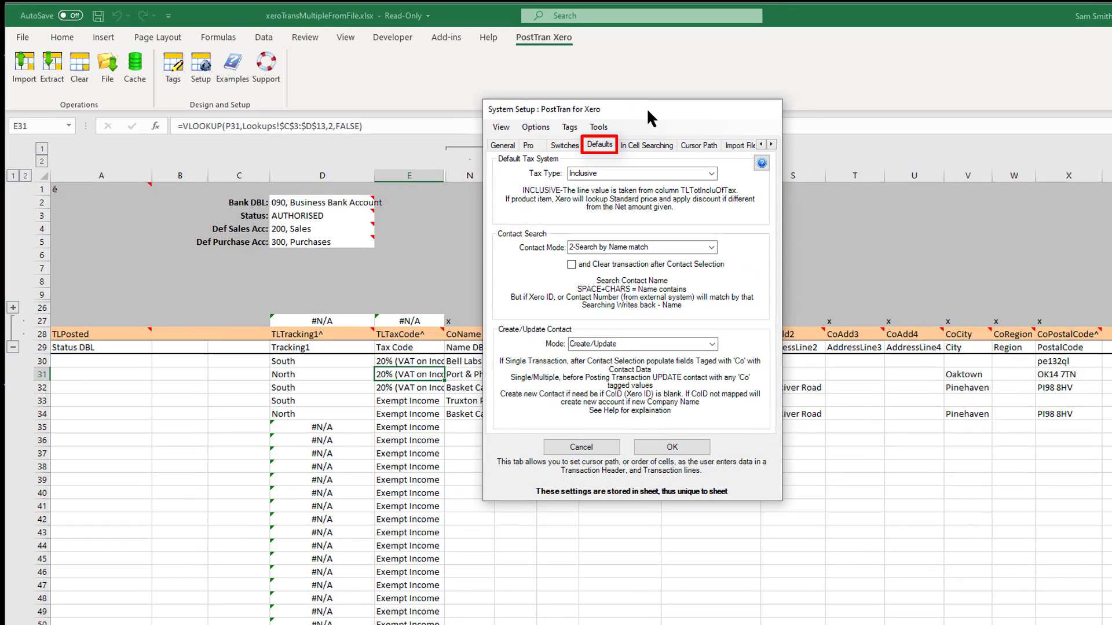
left_click_drag(740, 123, 1032, 124)
left_click_drag(904, 119, 944, 117)
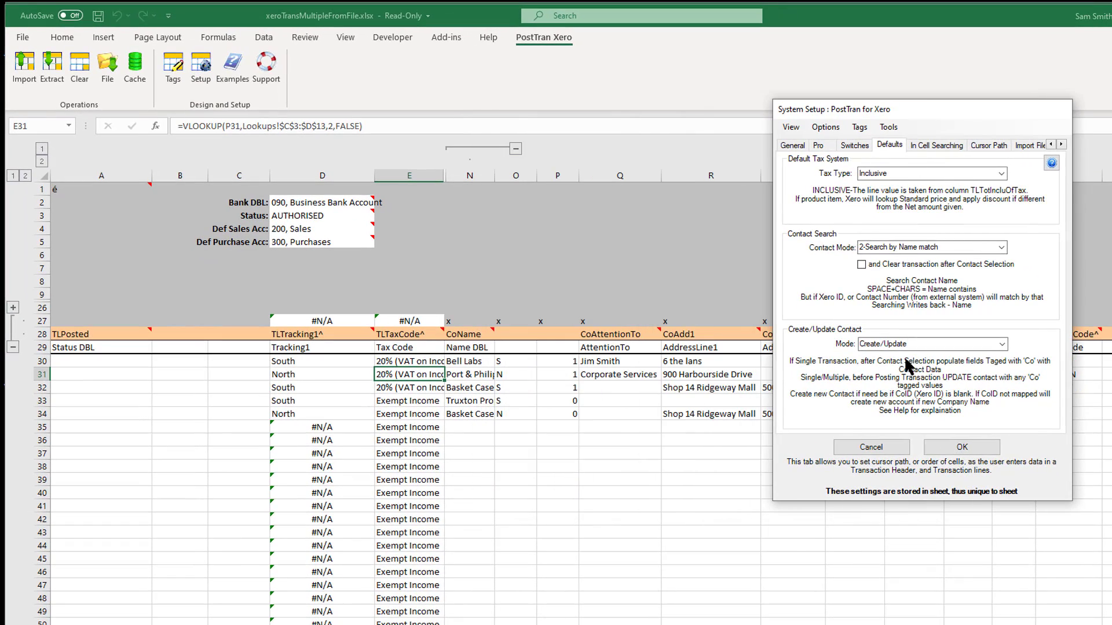
left_click(950, 344)
left_click(1002, 344)
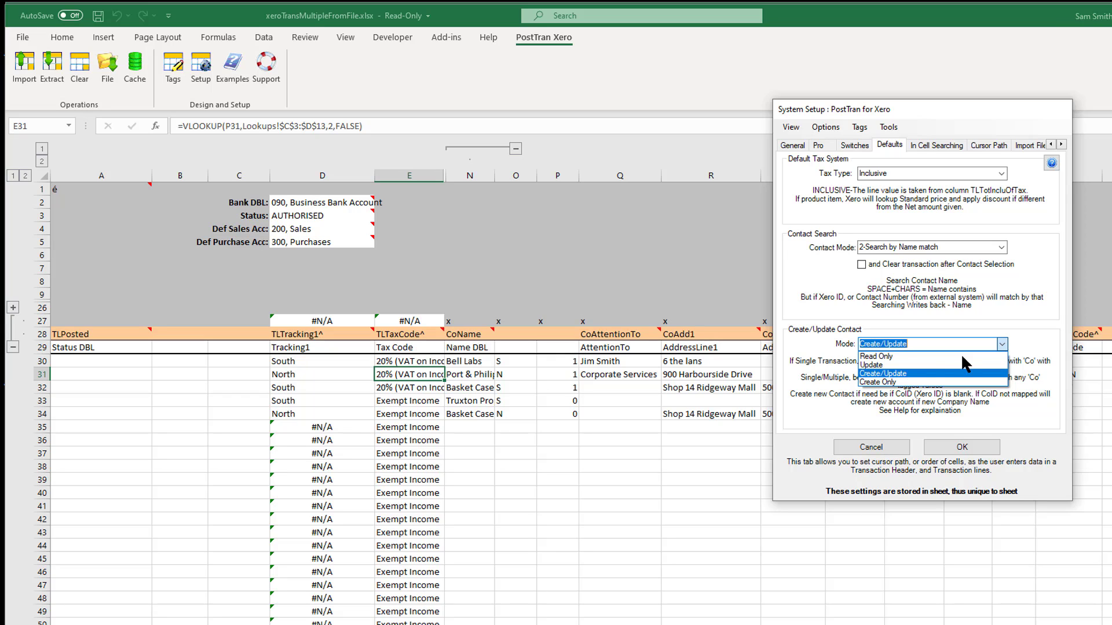
left_click(869, 446)
left_click(870, 445)
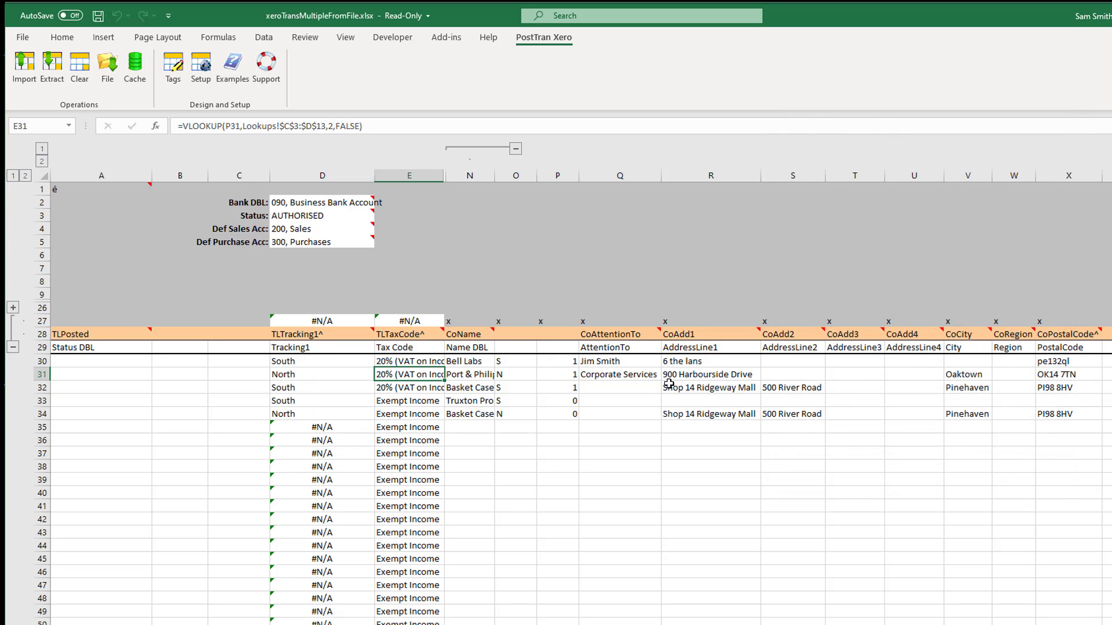
Step: Expand the grouped transaction columns between Tax Code and Name, and select the first row's contact code
mouse_move(468, 334)
left_click(516, 149)
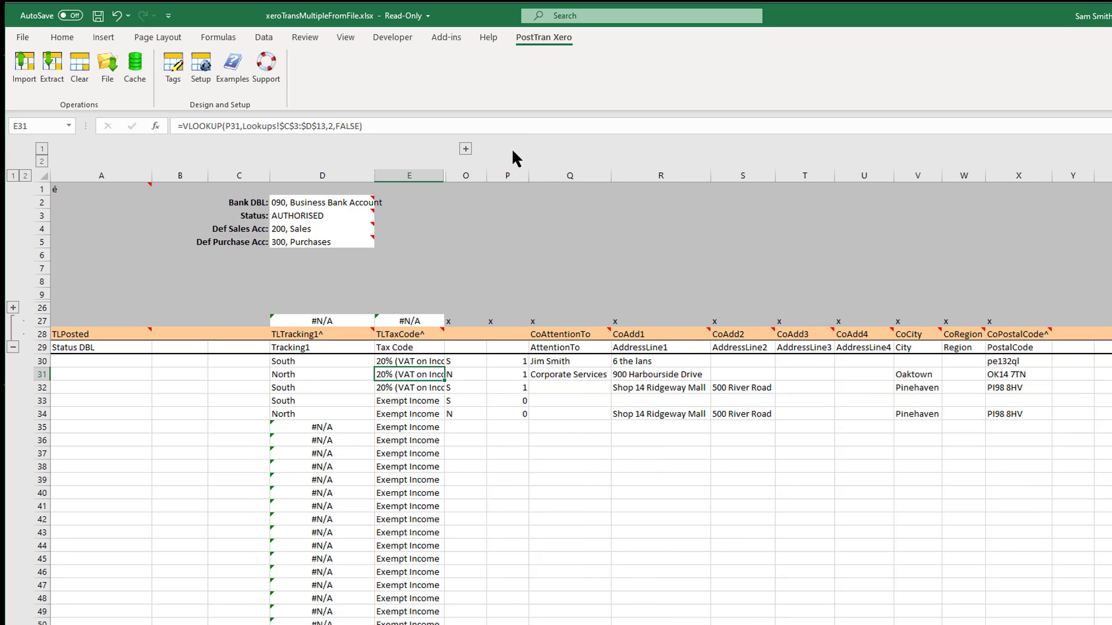
left_click(466, 150)
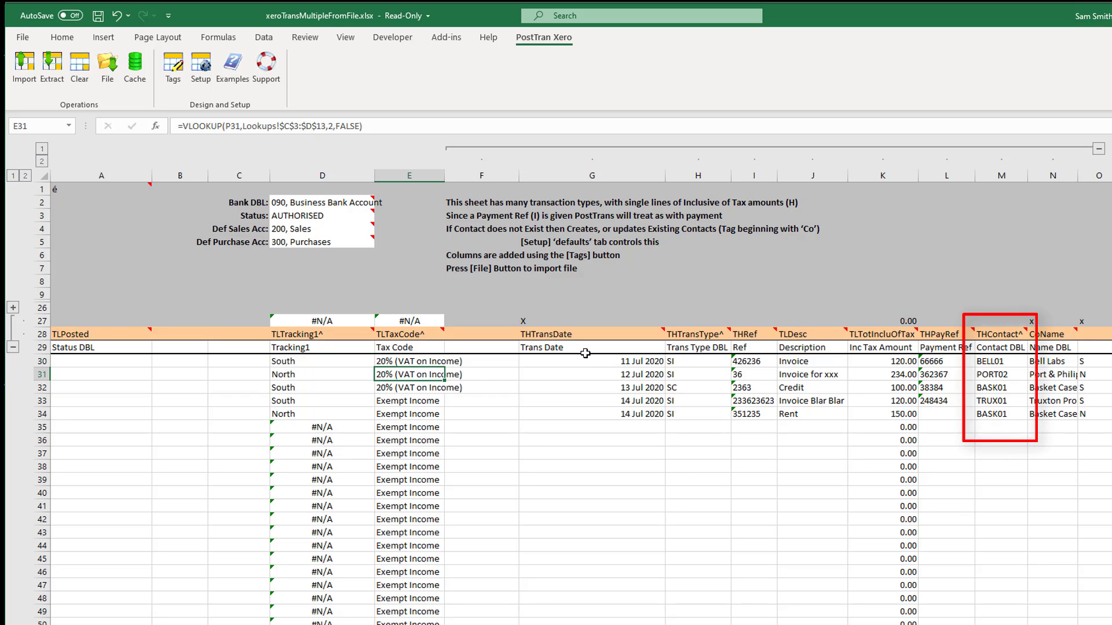
left_click(630, 378)
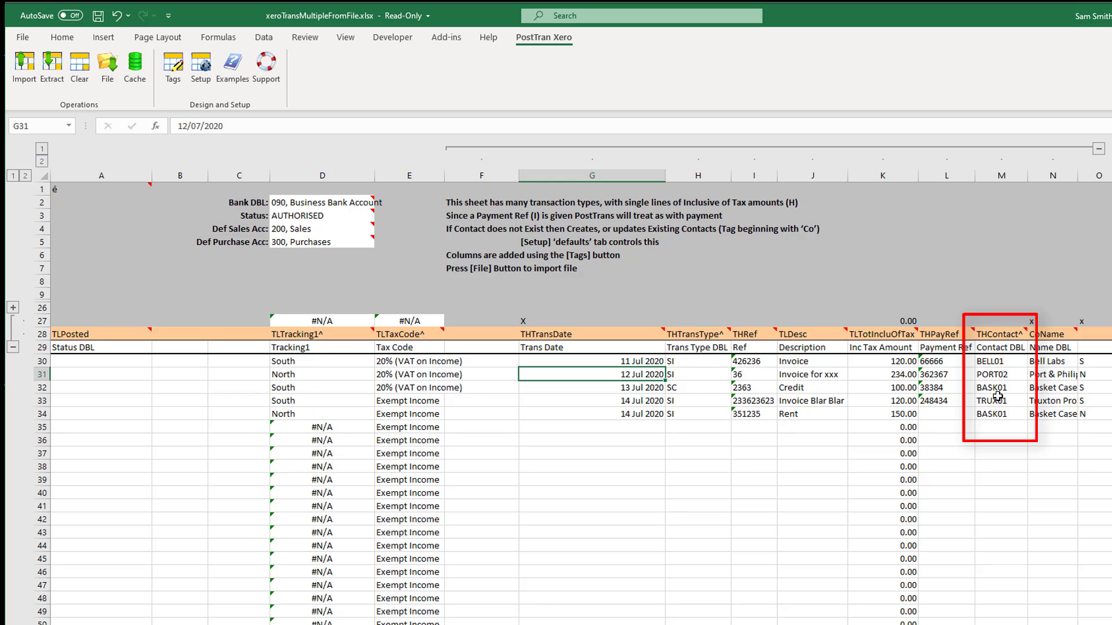
left_click(1010, 363)
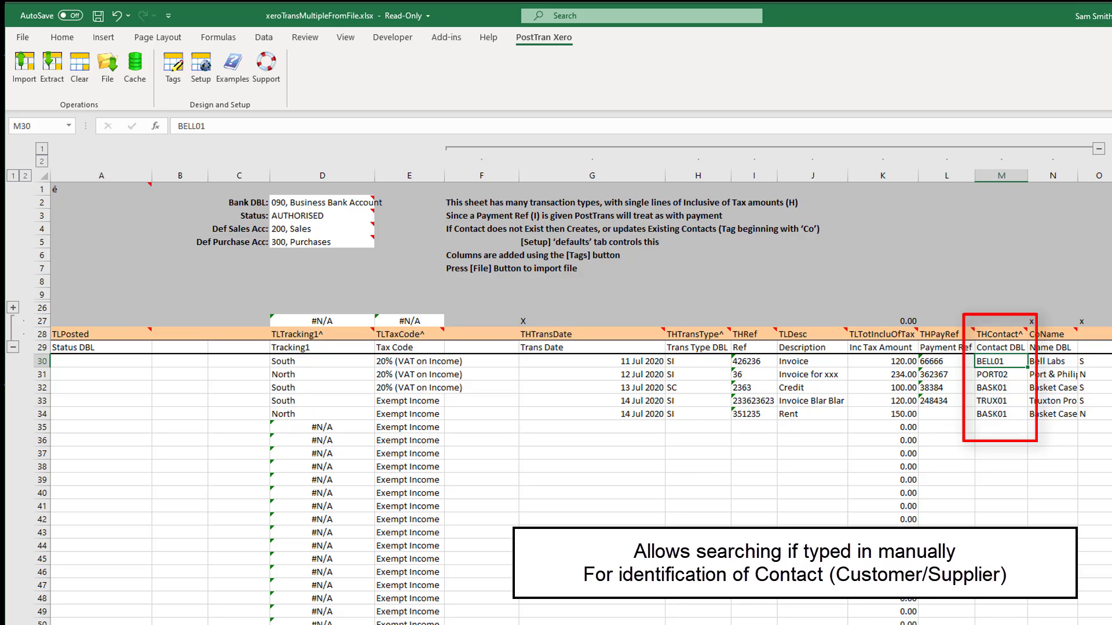
Step: Review the default Contact Mode options for contact searching in the system setup, leaving it without saving
left_click(200, 65)
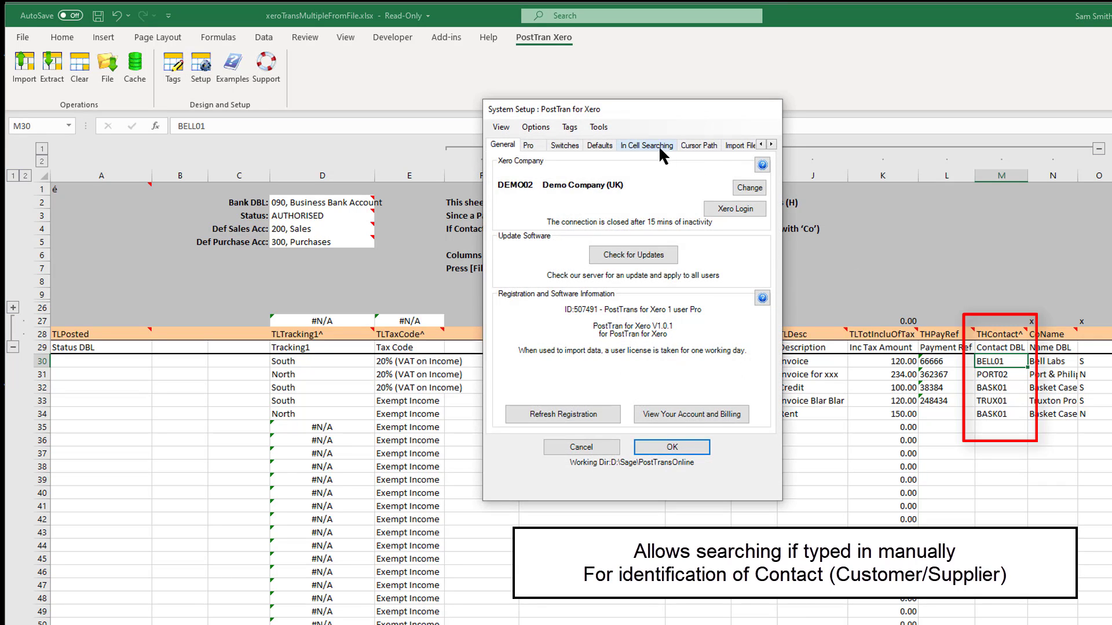
left_click(605, 144)
left_click(651, 249)
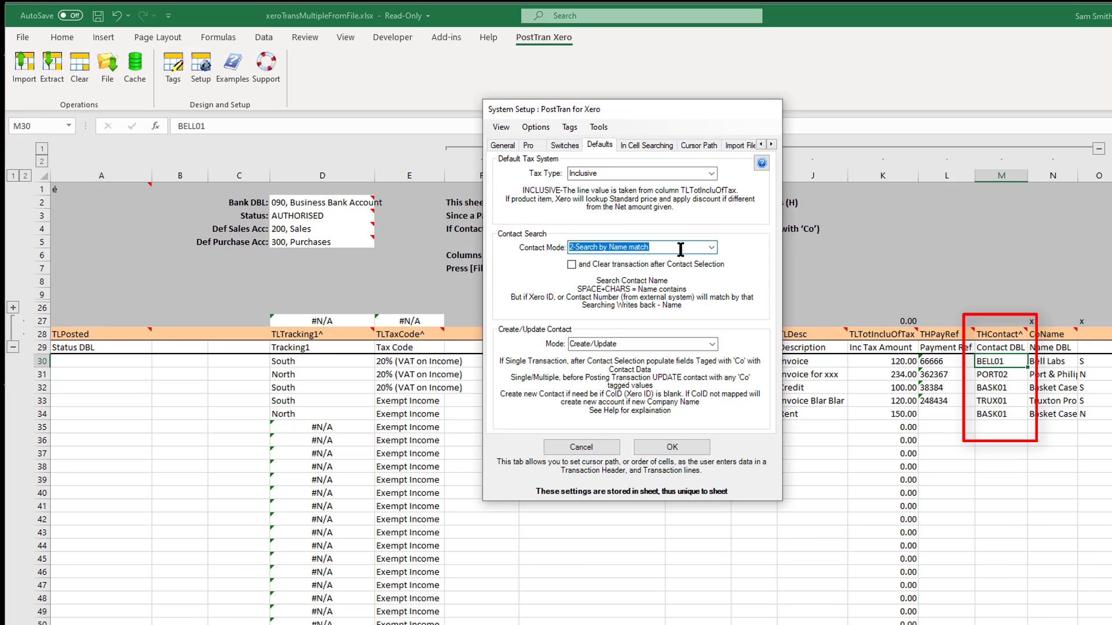
left_click(711, 248)
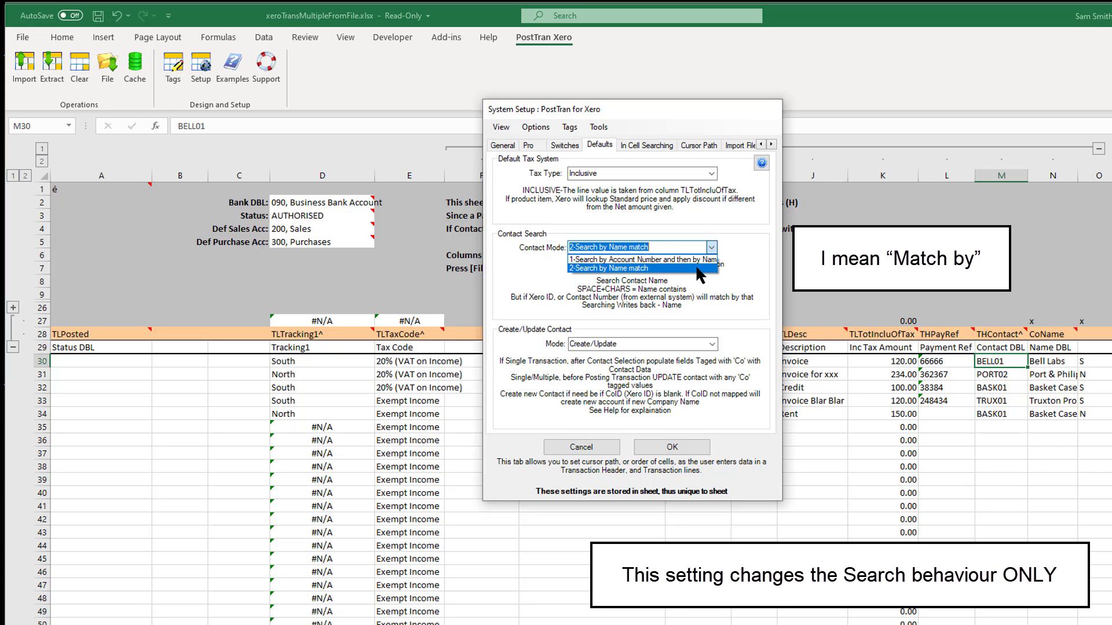
left_click(593, 449)
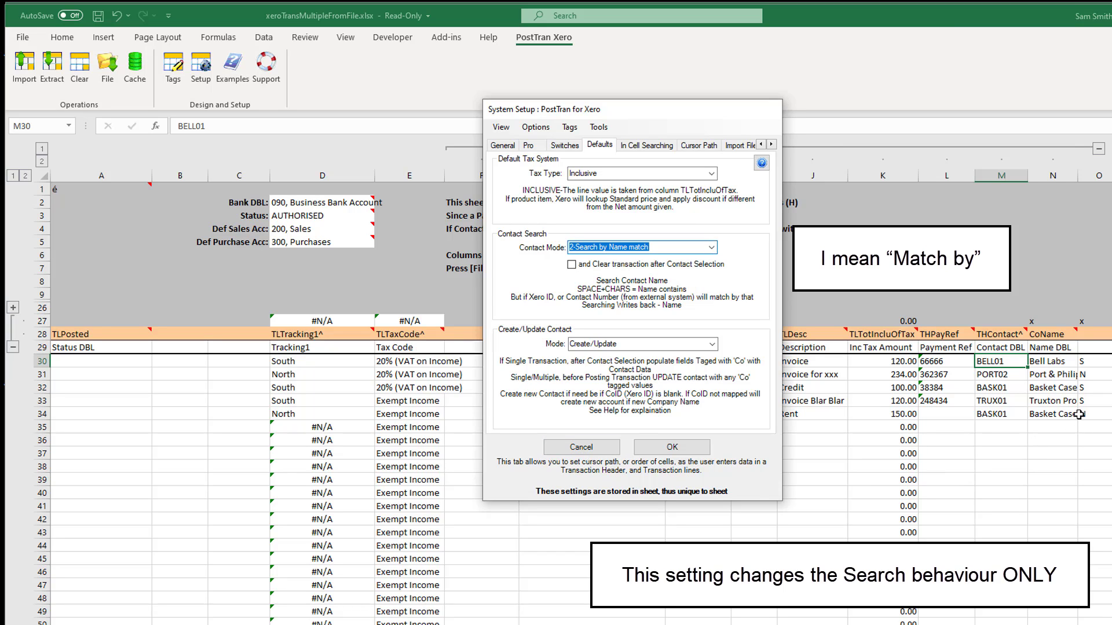
left_click(581, 447)
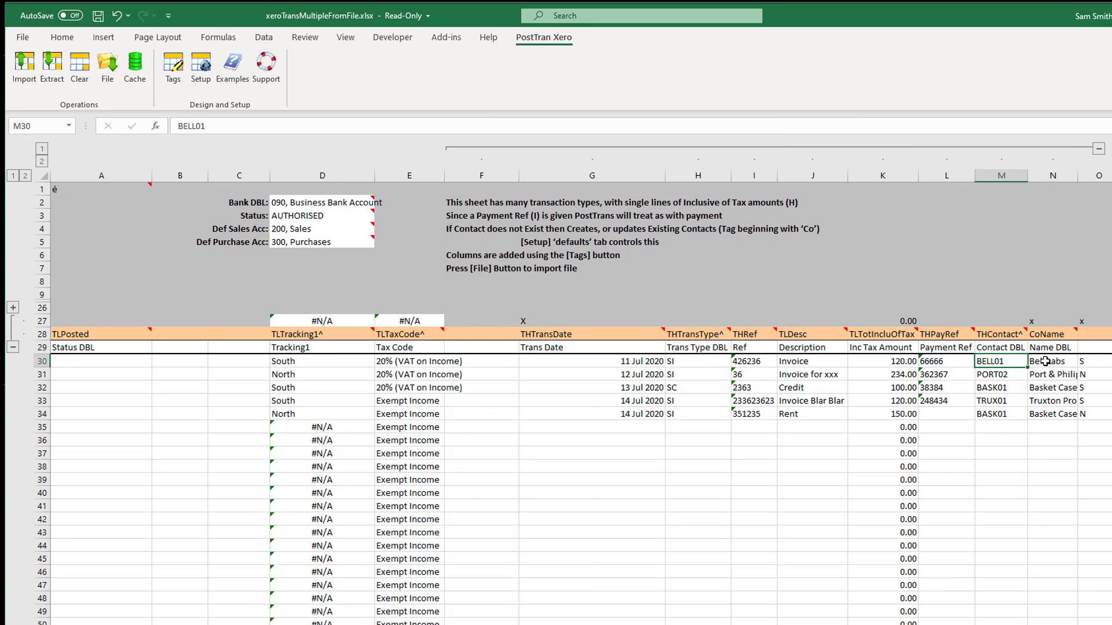
Step: Compare the first row's THContact code with its CoName entry, and look over the contact address columns
key("Right")
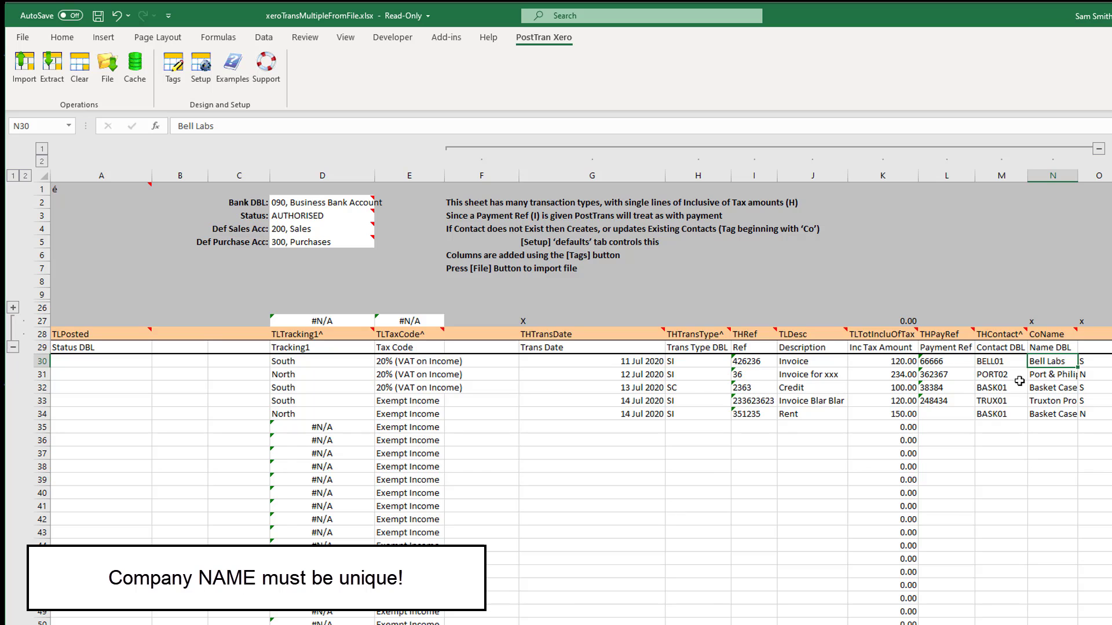
left_click(1002, 364)
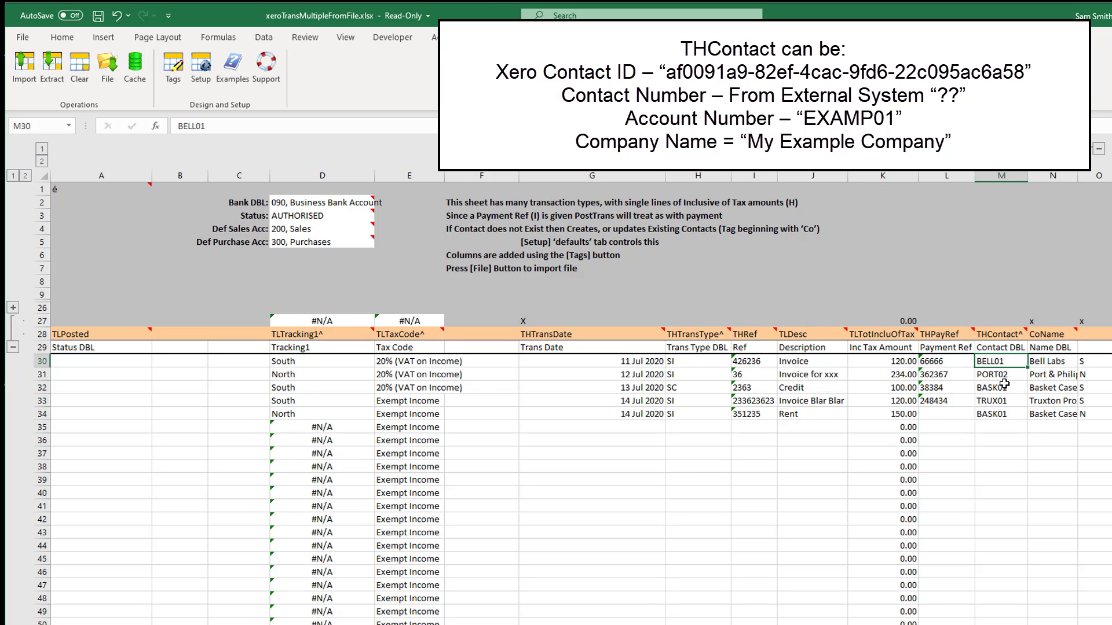
left_click(1052, 365)
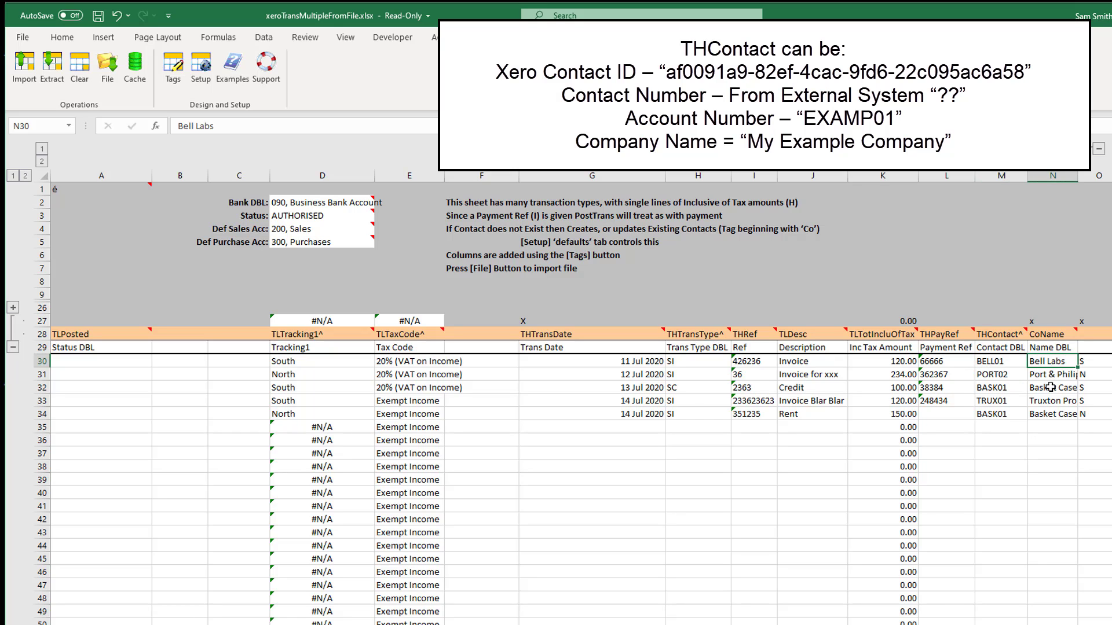
left_click(997, 363)
left_click(1043, 362)
left_click(1002, 364)
left_click(1038, 361)
scroll(580, 405, "right", 7)
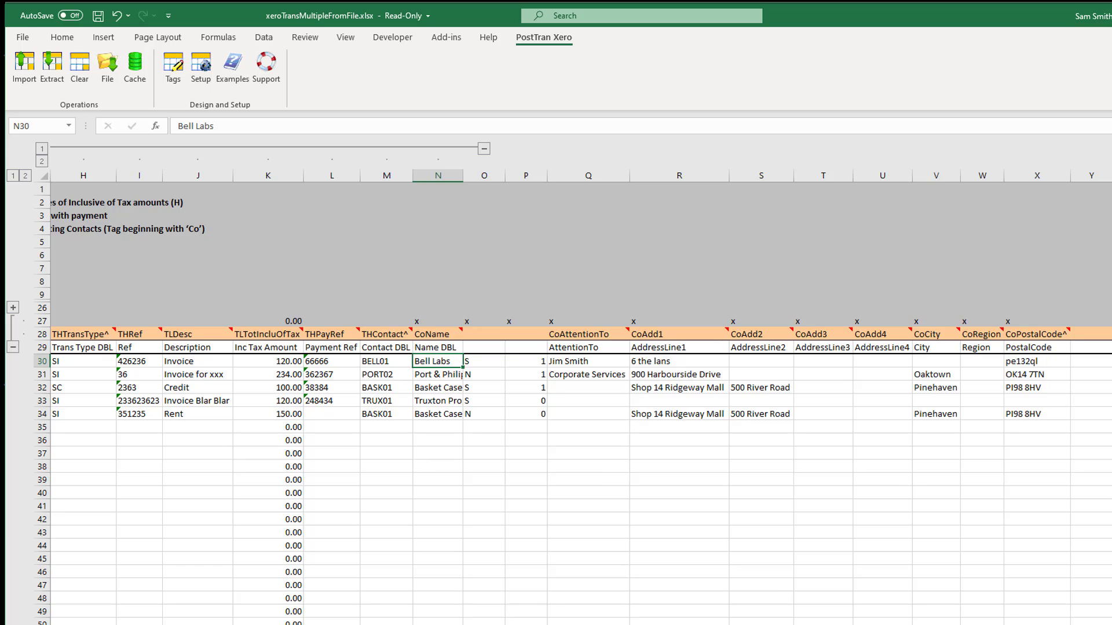
scroll(580, 399, "left", 7)
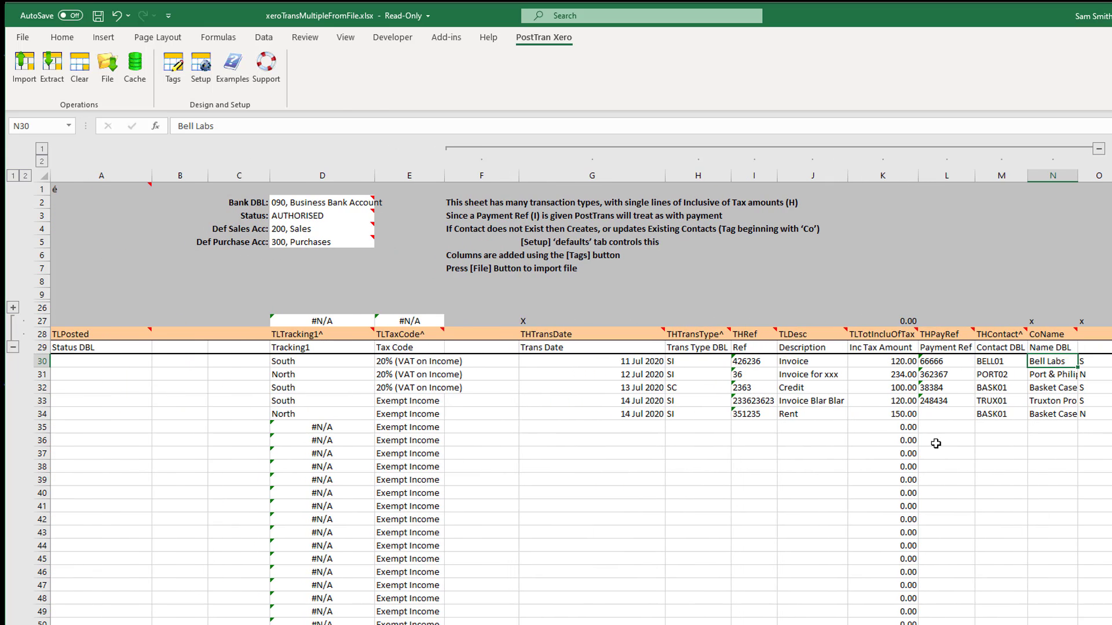
Step: Import the sheet's transactions into Demo Company (UK), posting the Bell Labs sales invoice from its summary
left_click(995, 364)
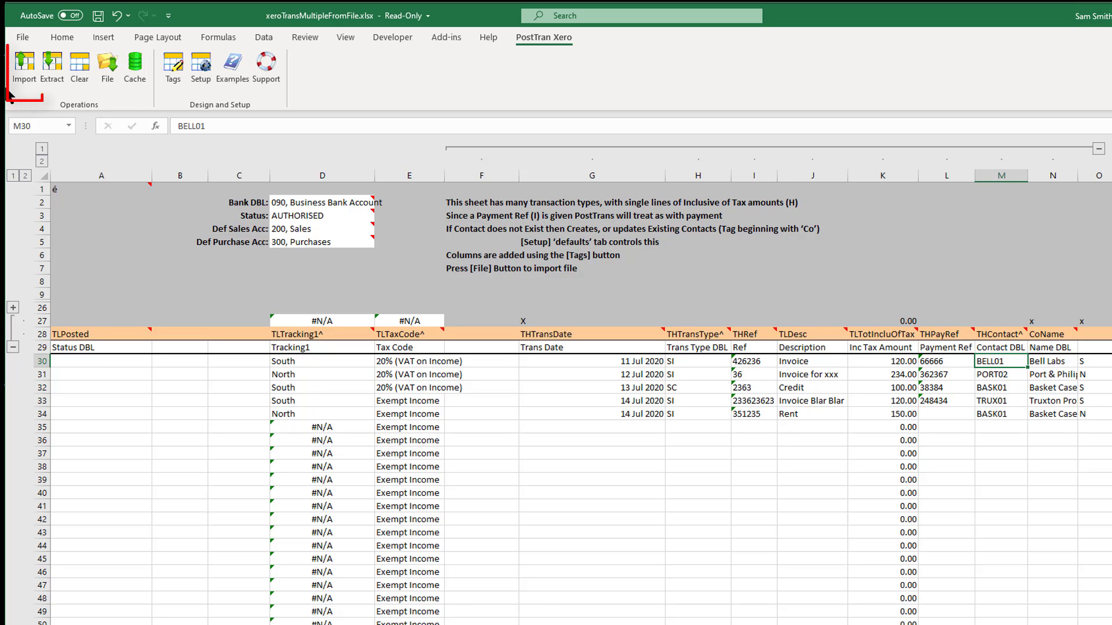
left_click(24, 74)
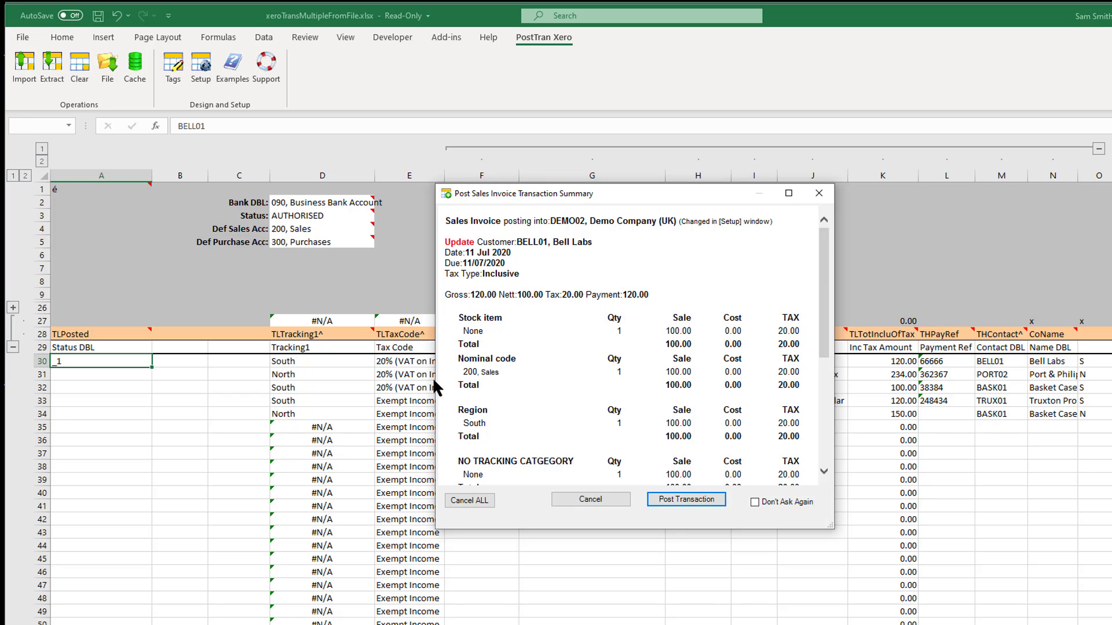
left_click(695, 499)
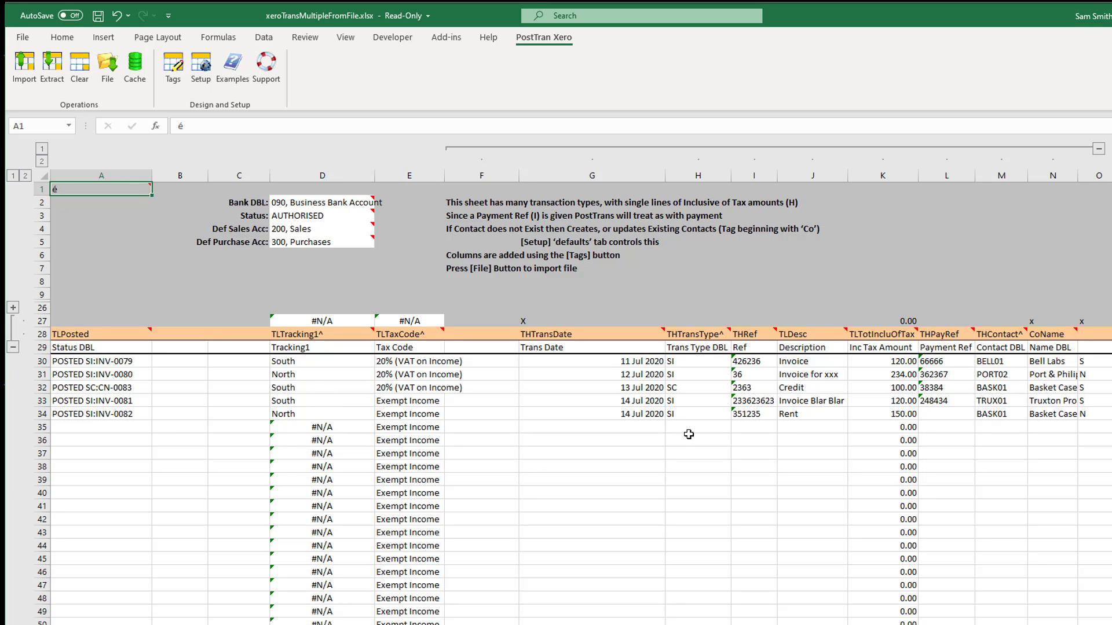
Step: Switch from the row 31 posting status to Xero and open the 9 Aug 2020 Bell Labs invoice among the paid invoices
left_click(110, 376)
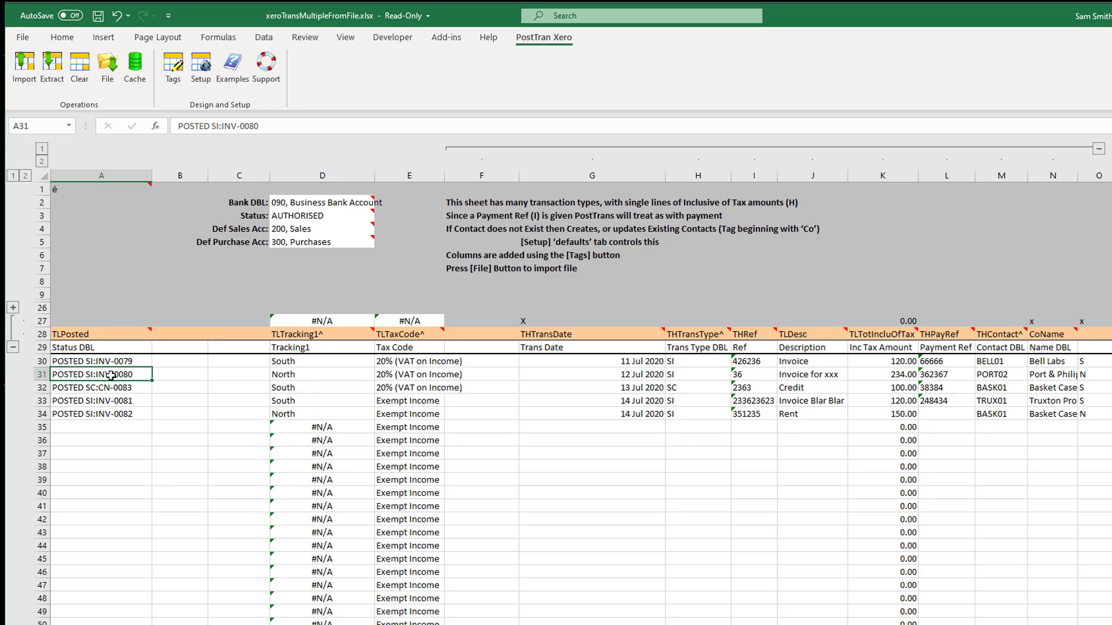
double_click(110, 376)
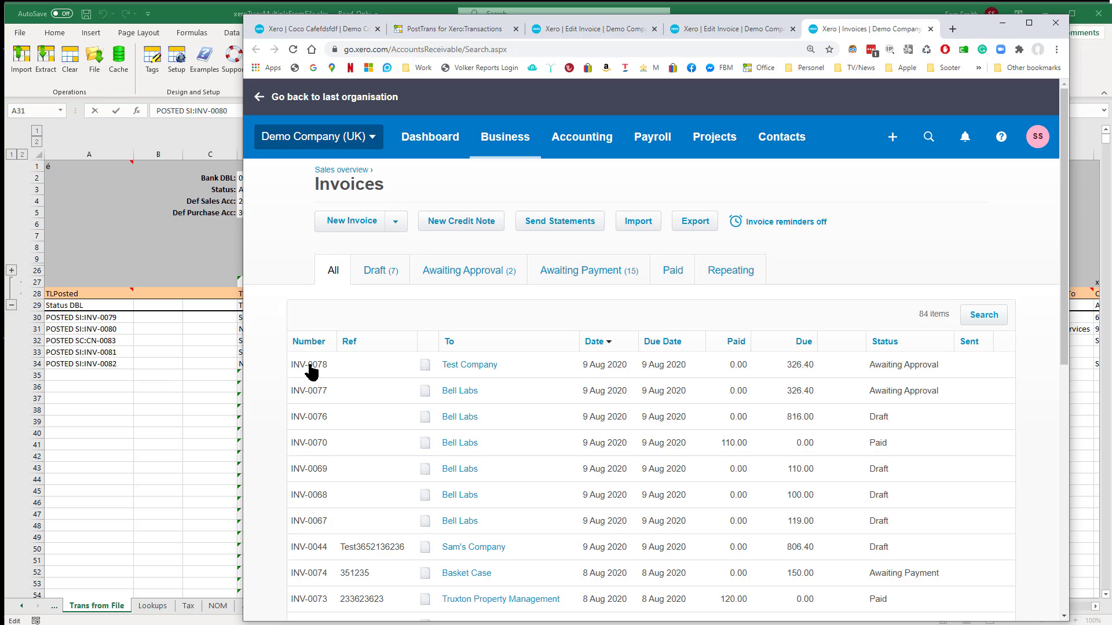
left_click(670, 275)
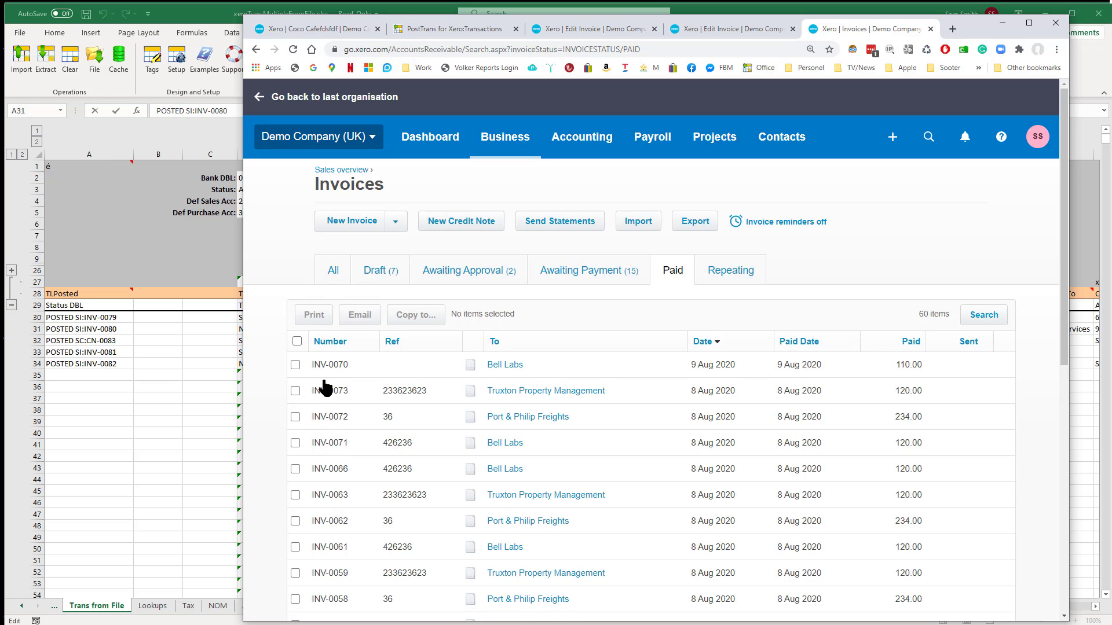
double_click(335, 365)
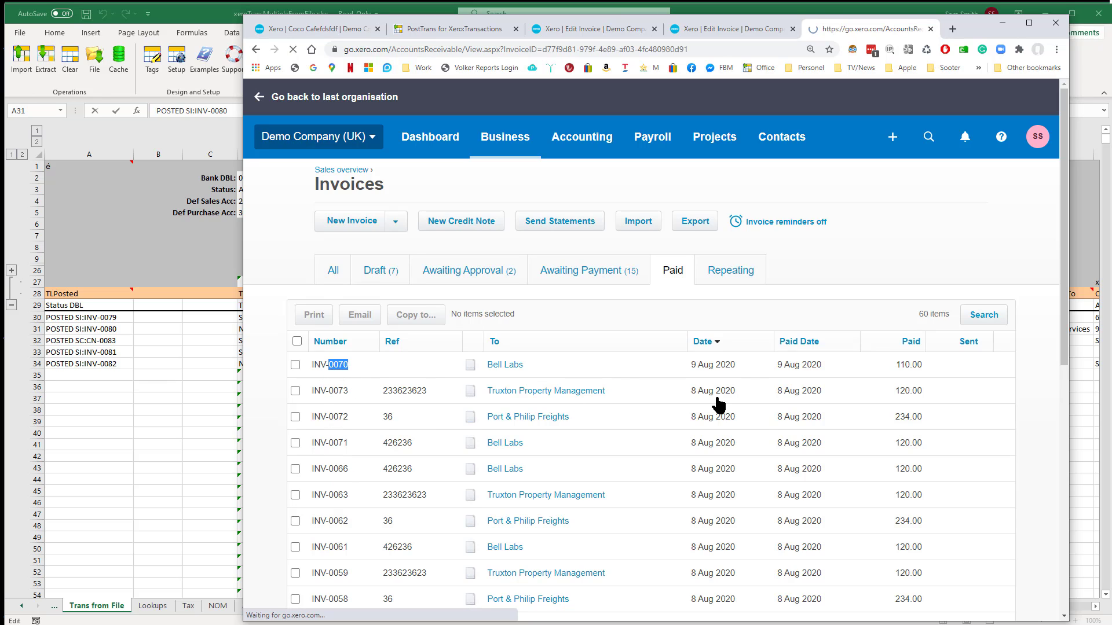